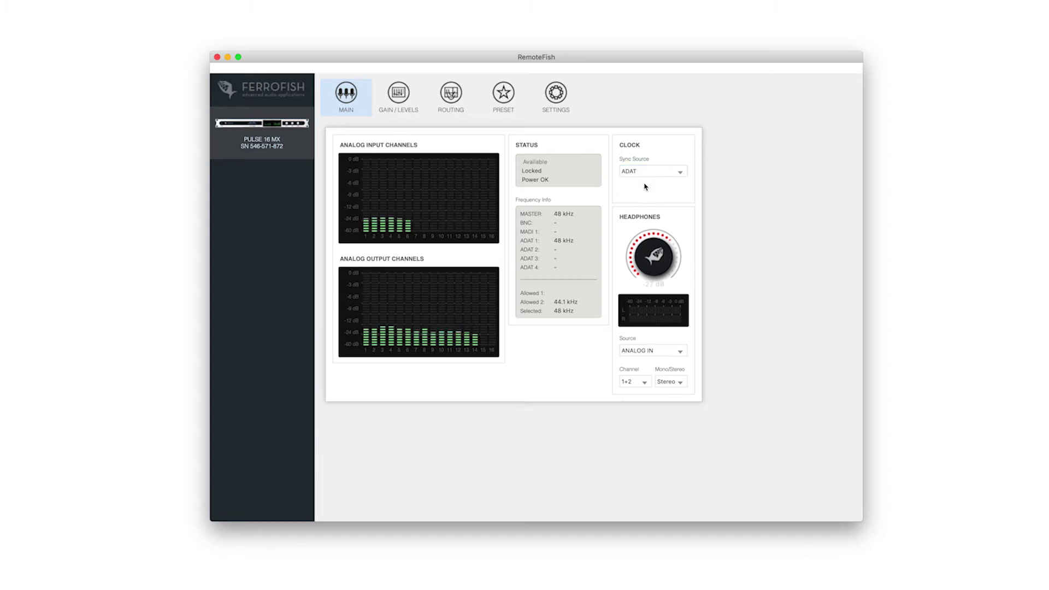
# Step: Check the headphone Source and Channel lists, leaving ANALOG IN channels 1+2 unchanged
pyautogui.click(637, 382)
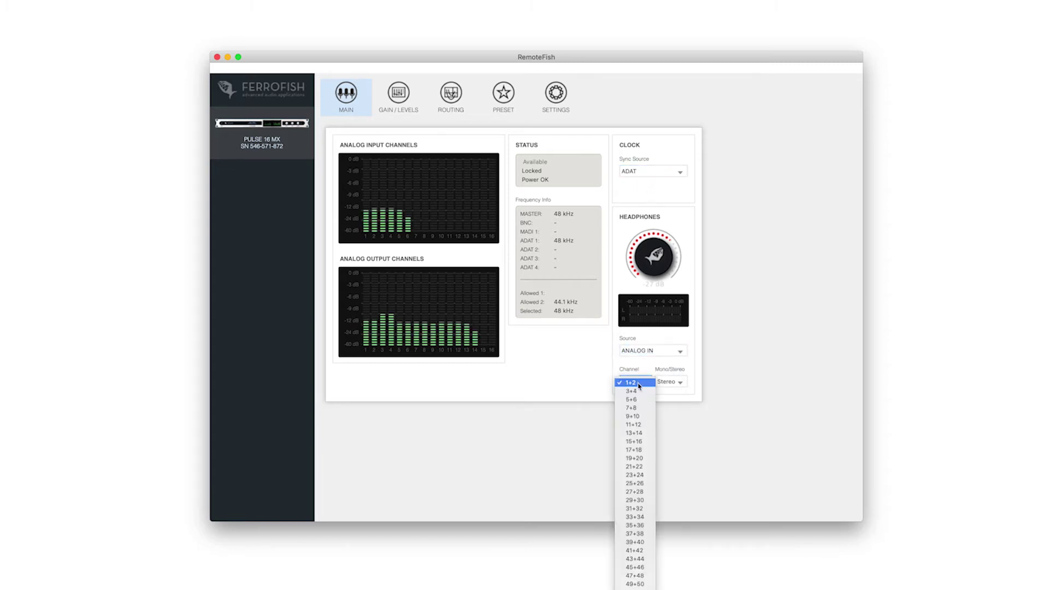
pyautogui.click(639, 383)
pyautogui.click(647, 352)
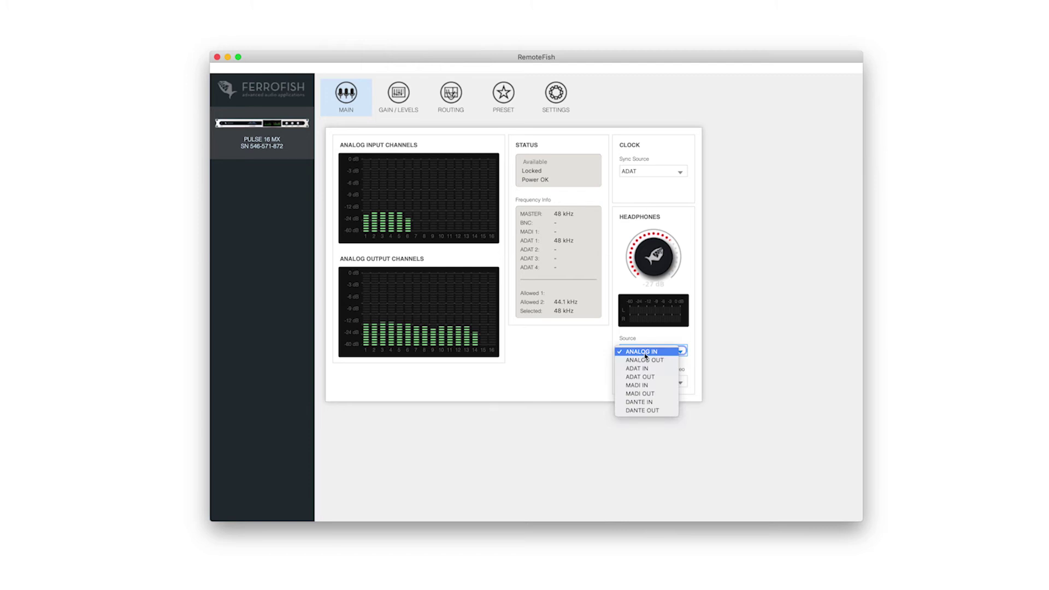
pyautogui.click(635, 382)
pyautogui.click(635, 383)
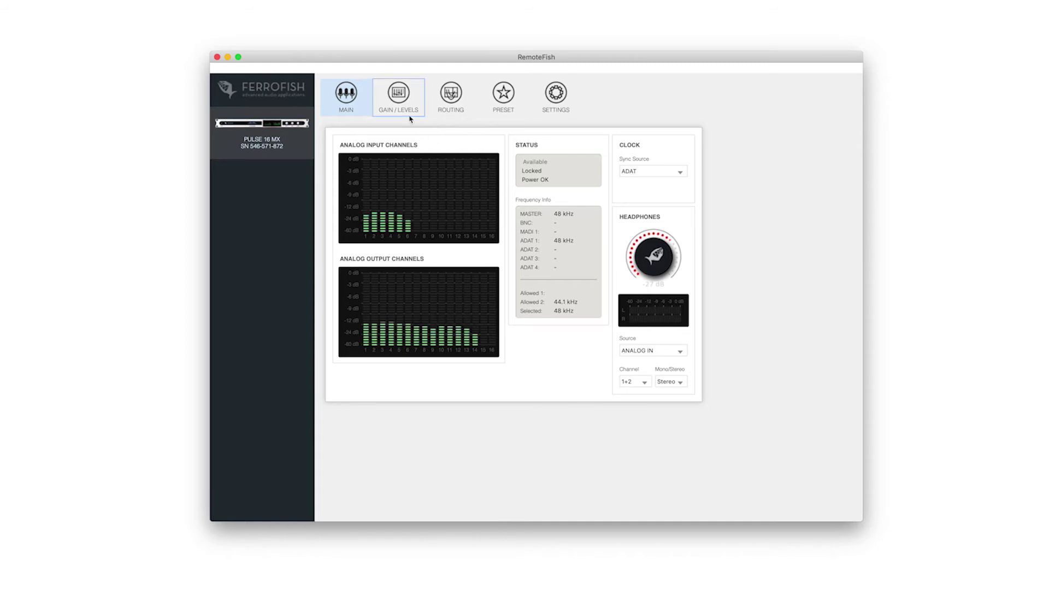
# Step: Go from the gain and levels page to the output-versus-input channel routing matrix
pyautogui.click(401, 101)
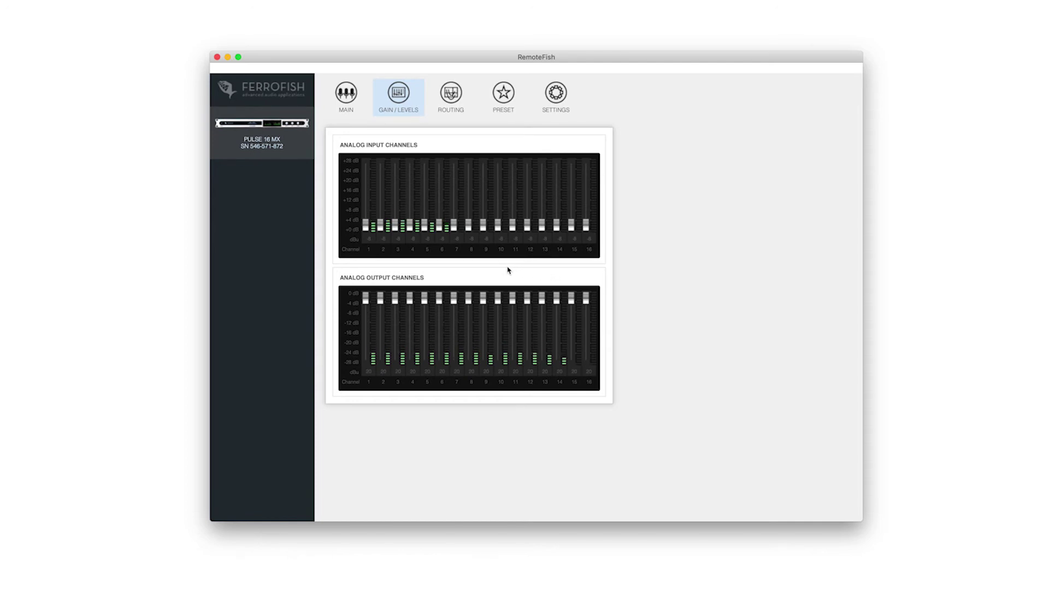
pyautogui.click(450, 94)
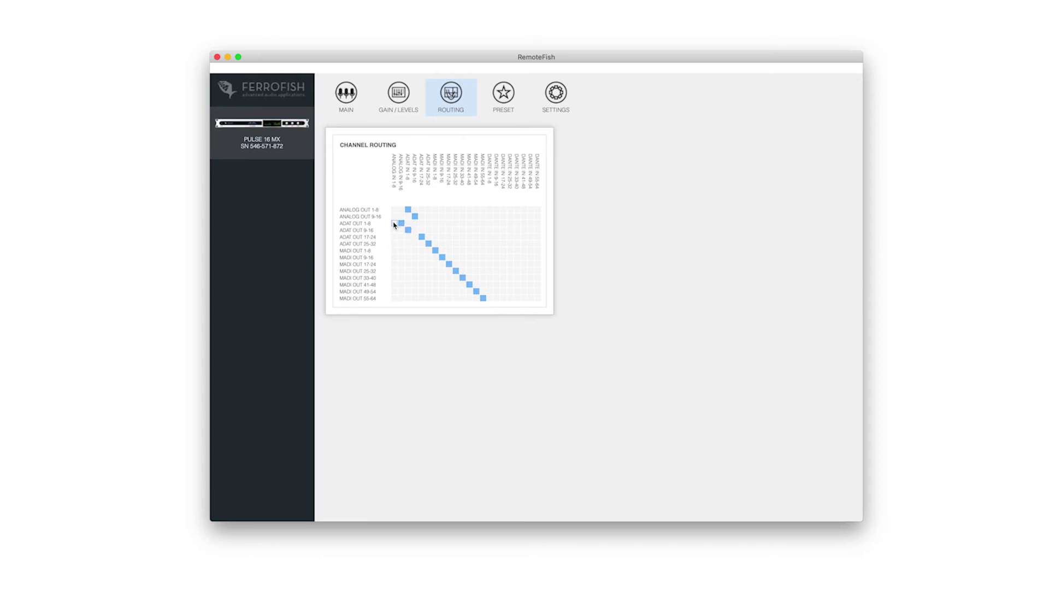
# Step: Try feeding ADAT OUT 1-8 from ANALOG IN 9-16 and ADAT OUT 17-24 from MADI inputs
pyautogui.click(401, 224)
pyautogui.click(395, 224)
pyautogui.click(436, 237)
pyautogui.click(456, 237)
pyautogui.click(482, 238)
pyautogui.click(456, 237)
pyautogui.click(442, 250)
pyautogui.click(415, 244)
# Step: Reroute MADI OUT 1-8 and 17-24, restore the diagonal routing, and go to presets
pyautogui.click(442, 270)
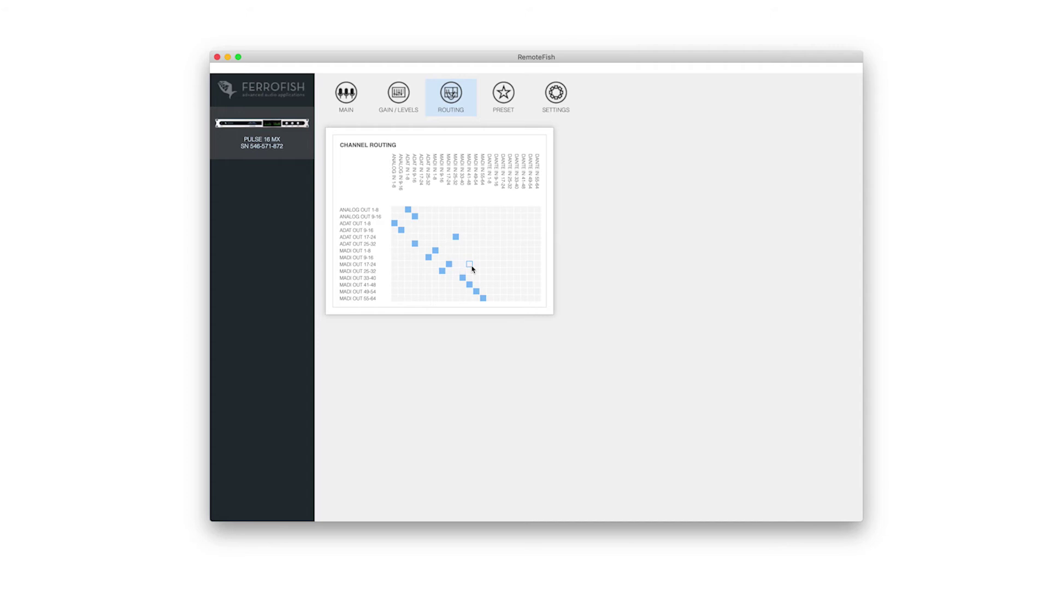
pyautogui.click(469, 263)
pyautogui.click(448, 264)
pyautogui.click(442, 257)
pyautogui.click(428, 245)
pyautogui.click(421, 238)
pyautogui.click(507, 108)
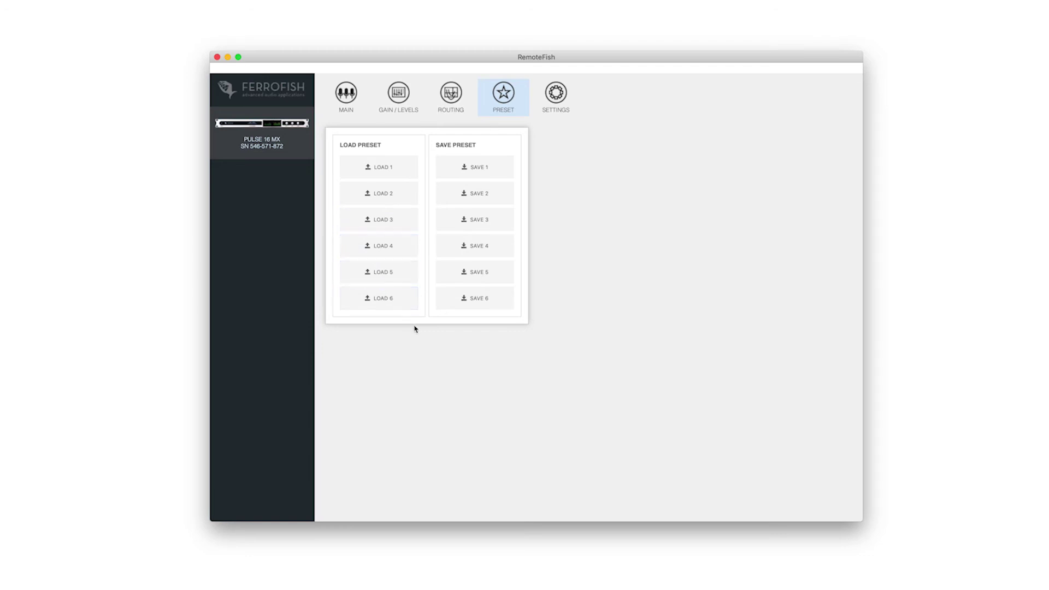
# Step: Revisit Routing, Gain/Levels, Main and Preset pages, ending on Settings showing firmware v2.02
pyautogui.click(451, 99)
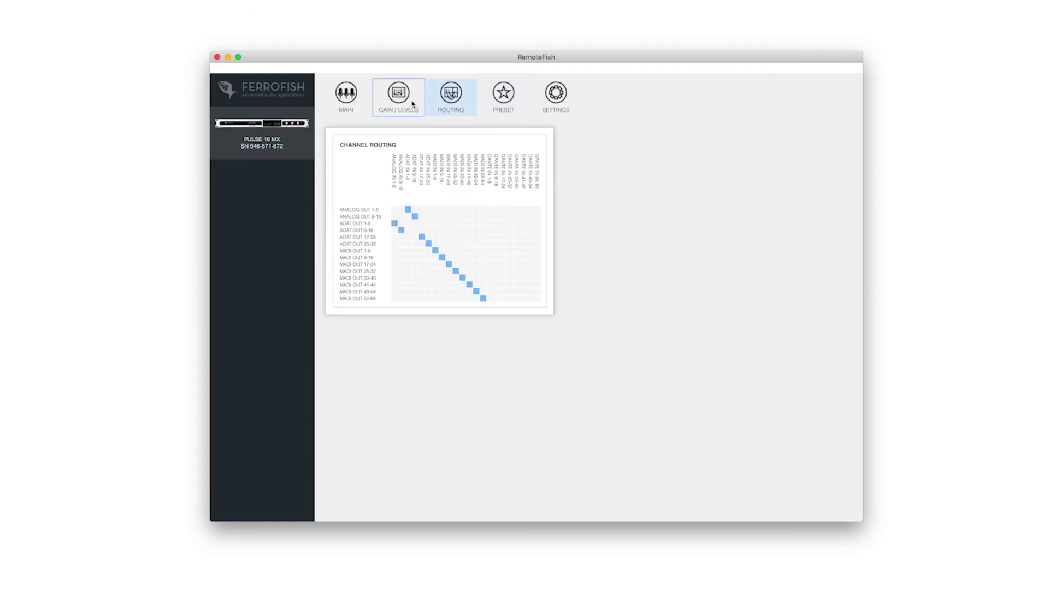
pyautogui.click(406, 100)
pyautogui.click(361, 98)
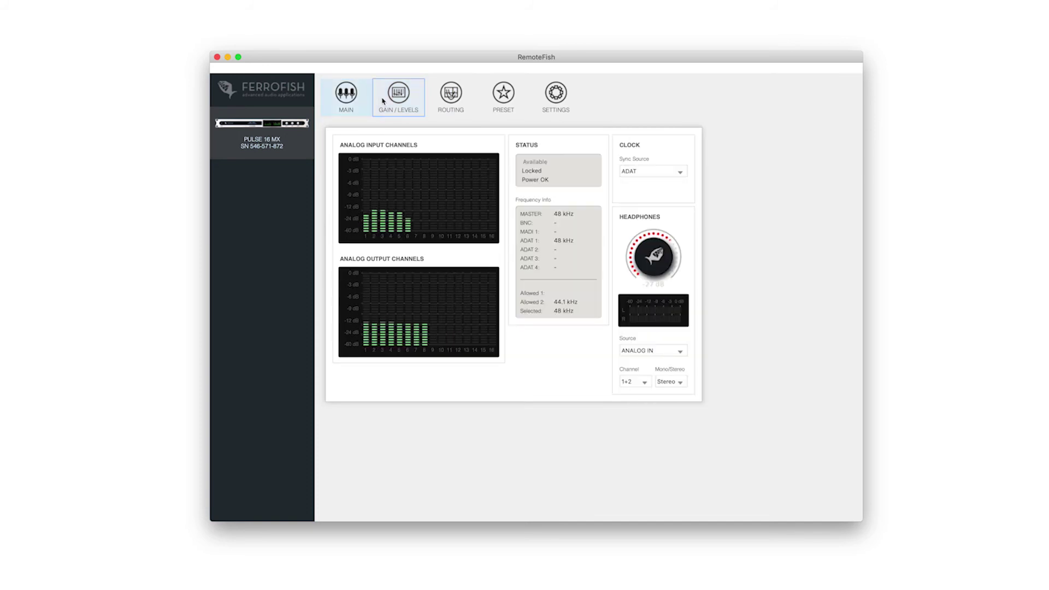
pyautogui.click(446, 102)
pyautogui.click(500, 105)
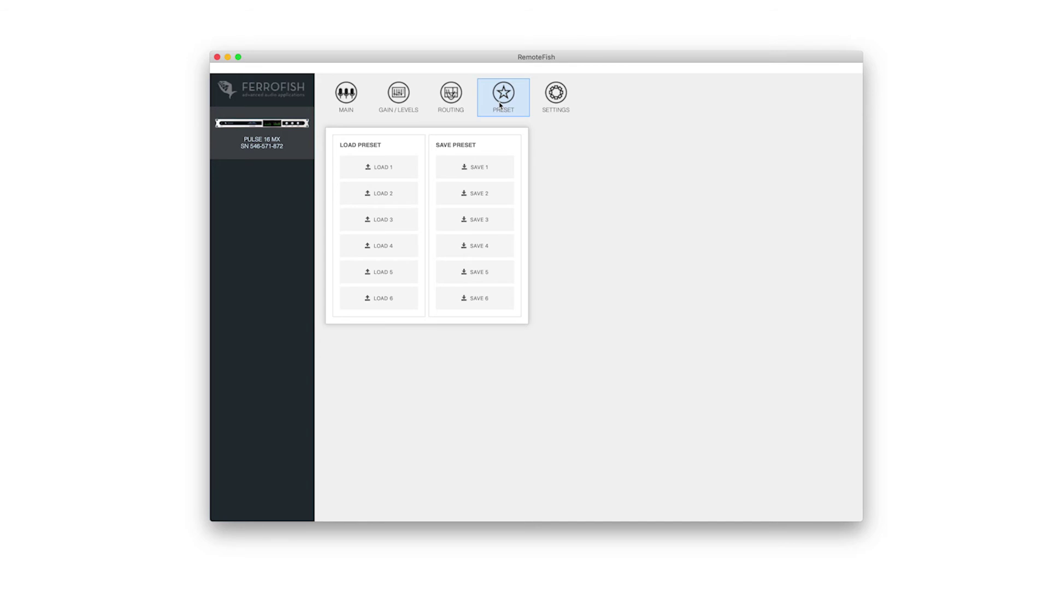
pyautogui.click(560, 106)
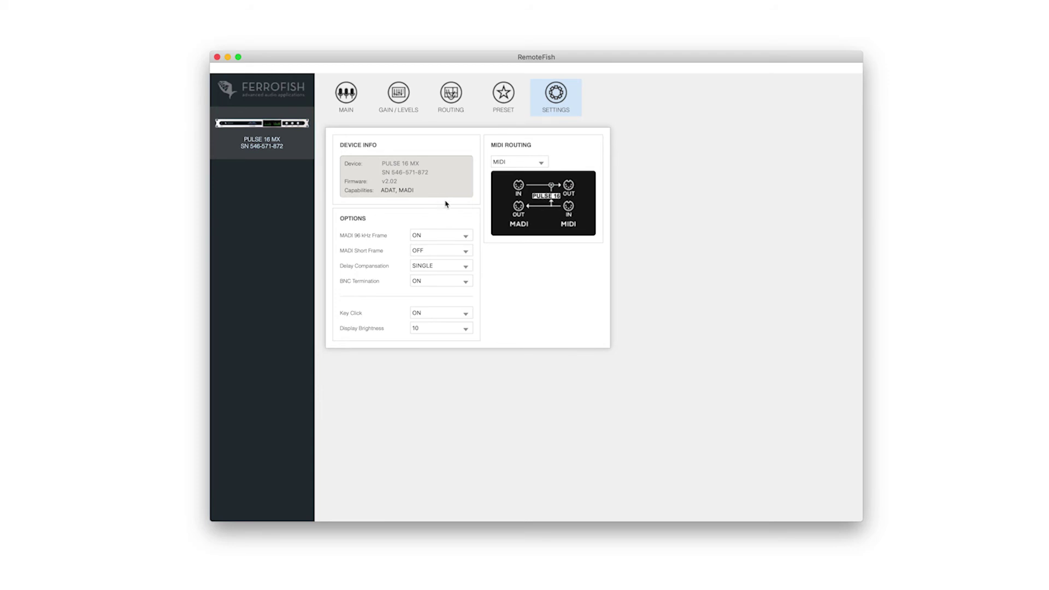
pyautogui.click(512, 161)
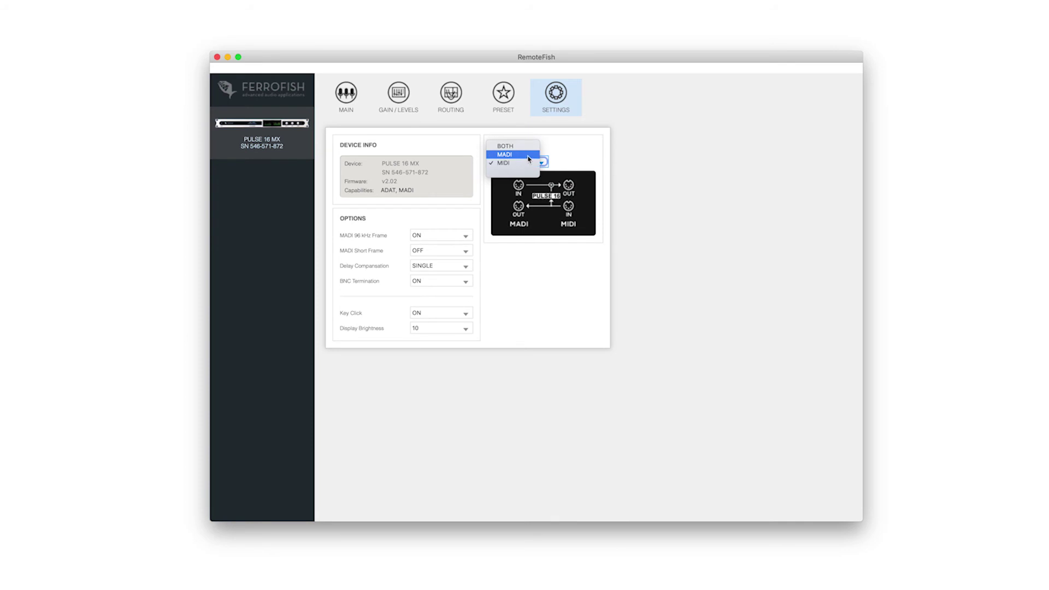
pyautogui.click(579, 158)
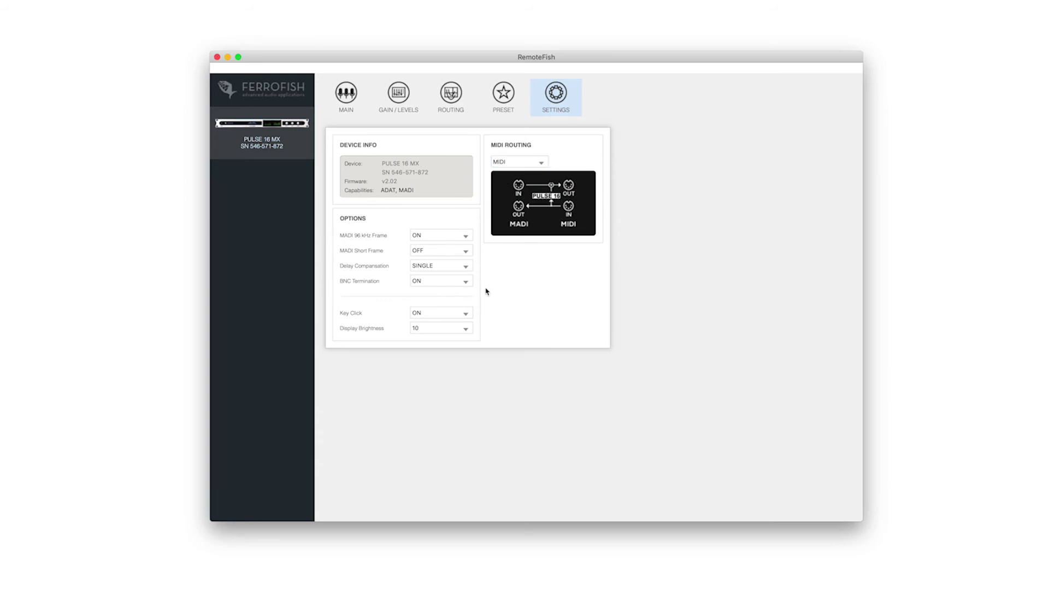
pyautogui.click(468, 237)
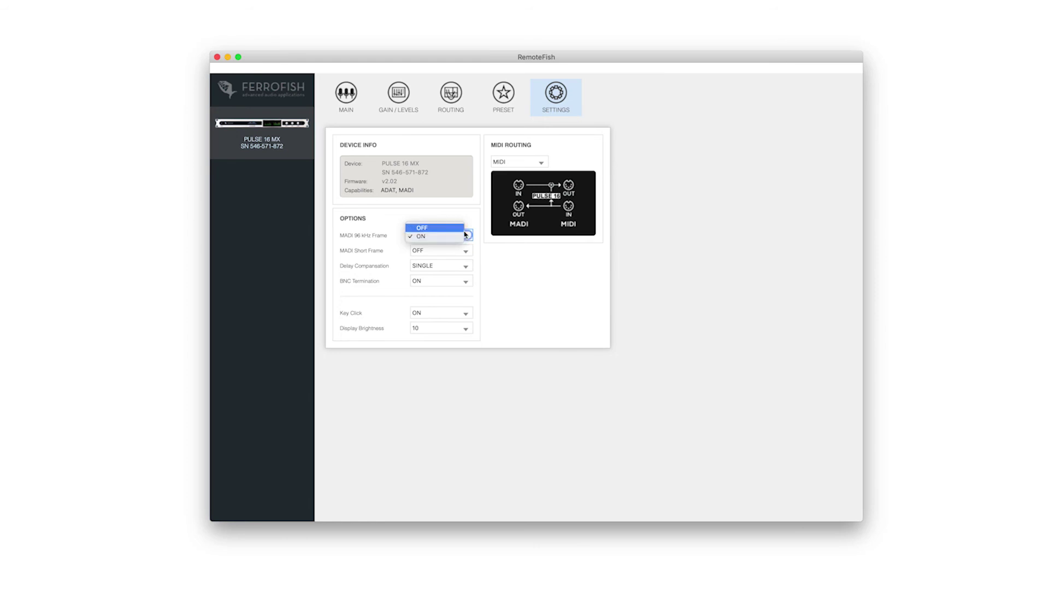
pyautogui.click(461, 237)
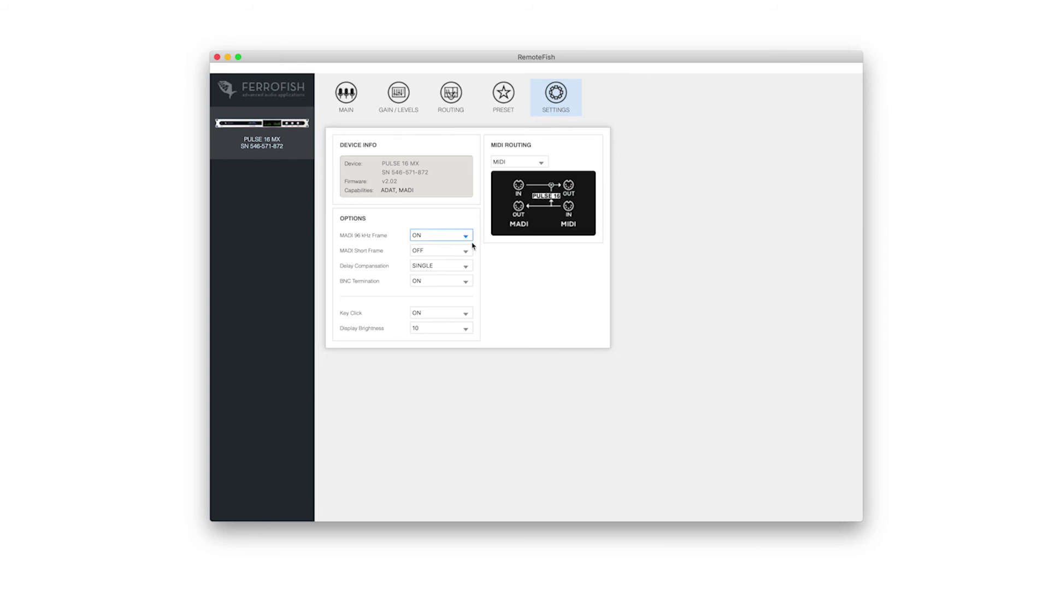
pyautogui.click(439, 255)
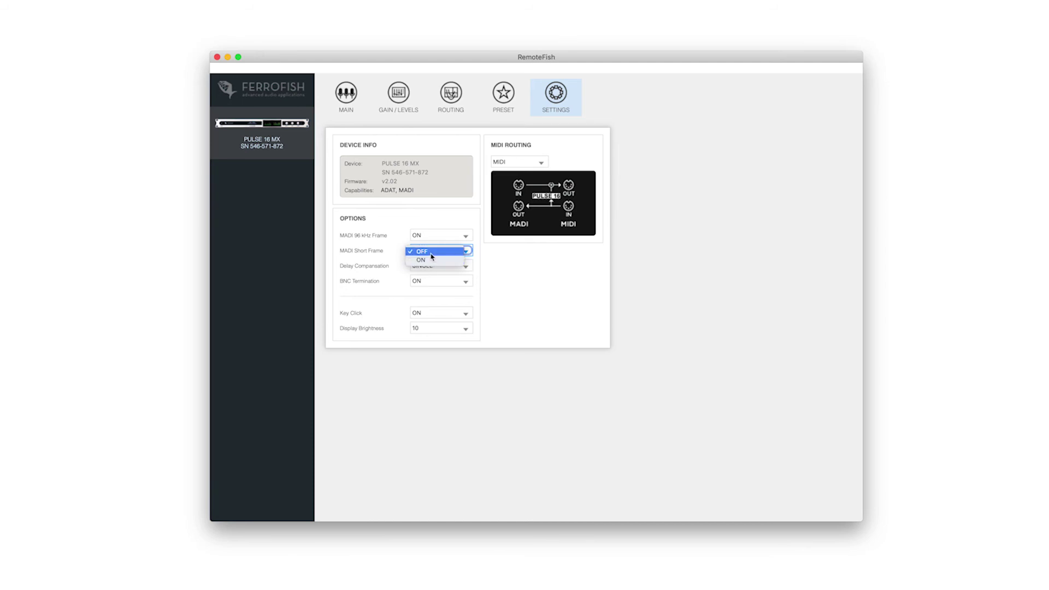
pyautogui.click(433, 252)
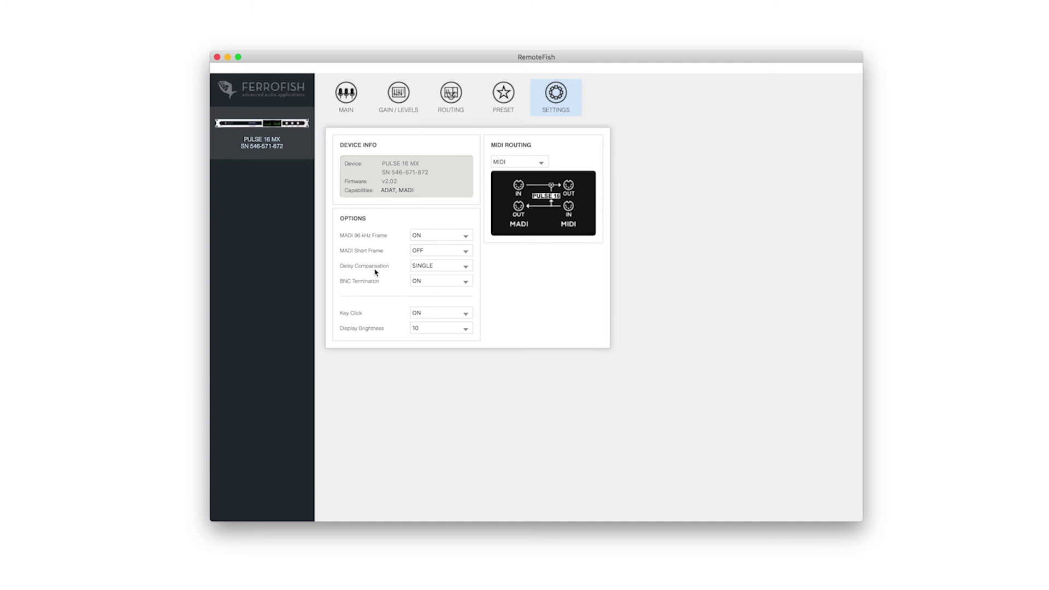
pyautogui.click(462, 267)
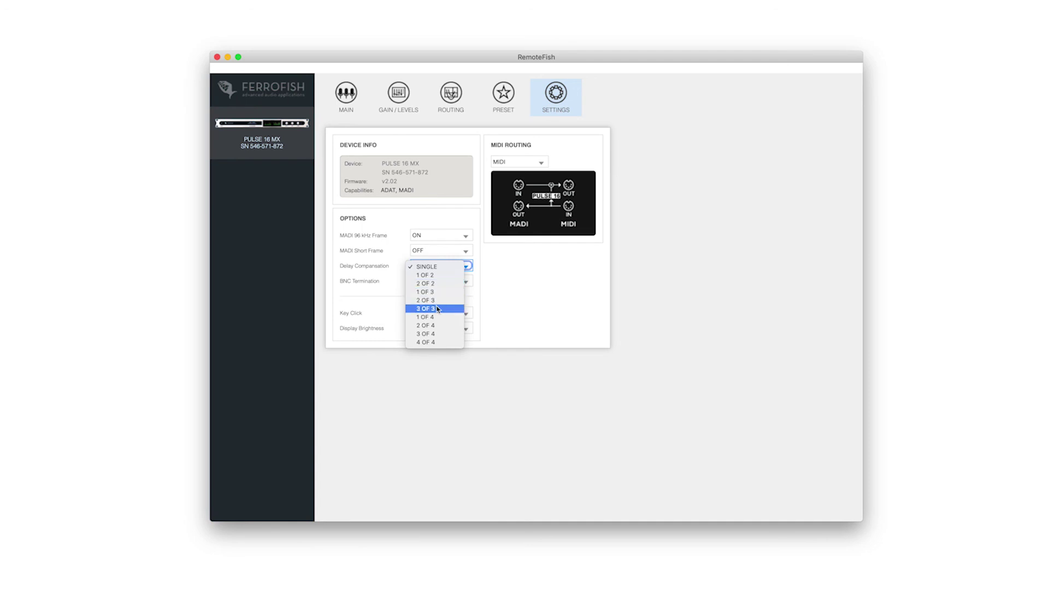
pyautogui.click(520, 332)
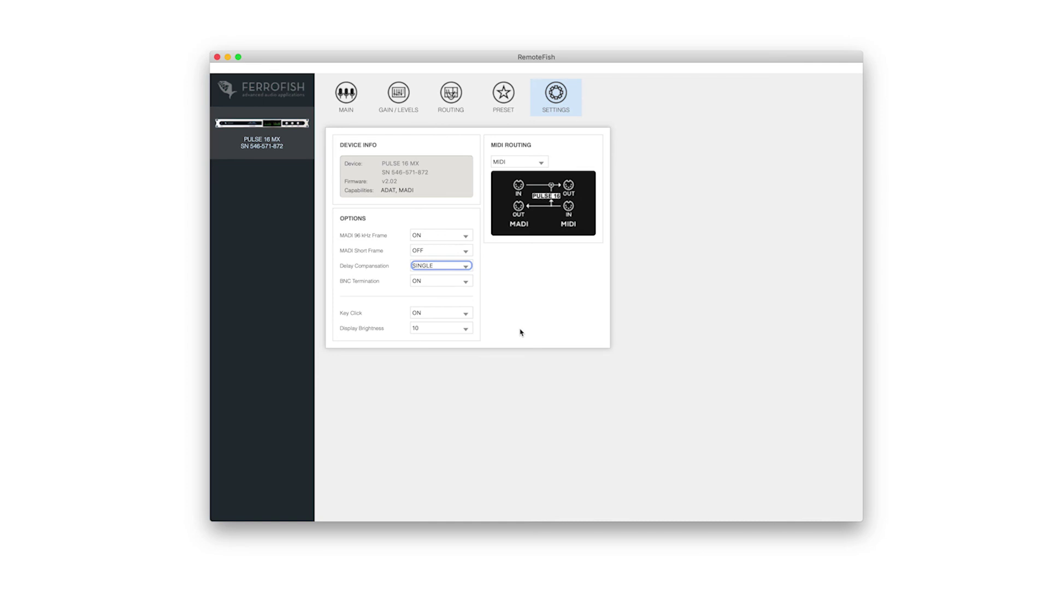
pyautogui.click(450, 328)
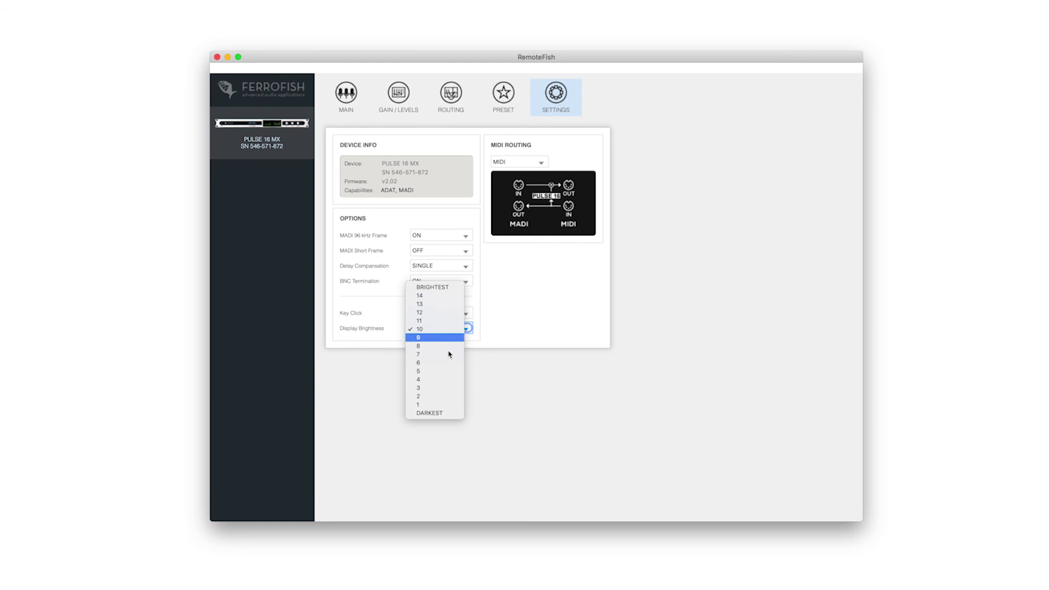
pyautogui.click(461, 328)
pyautogui.press('space')
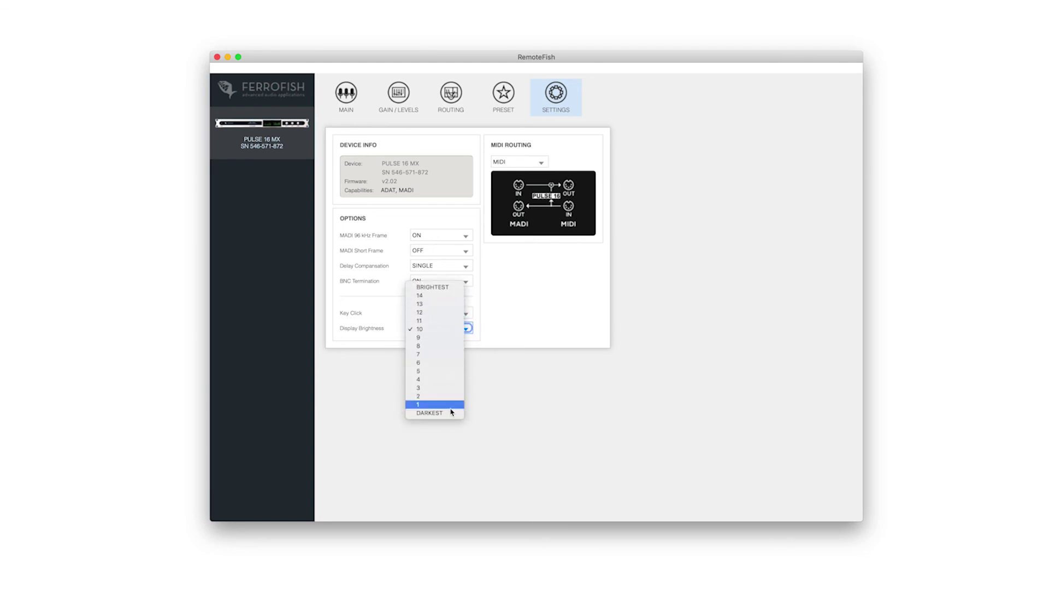
pyautogui.click(462, 329)
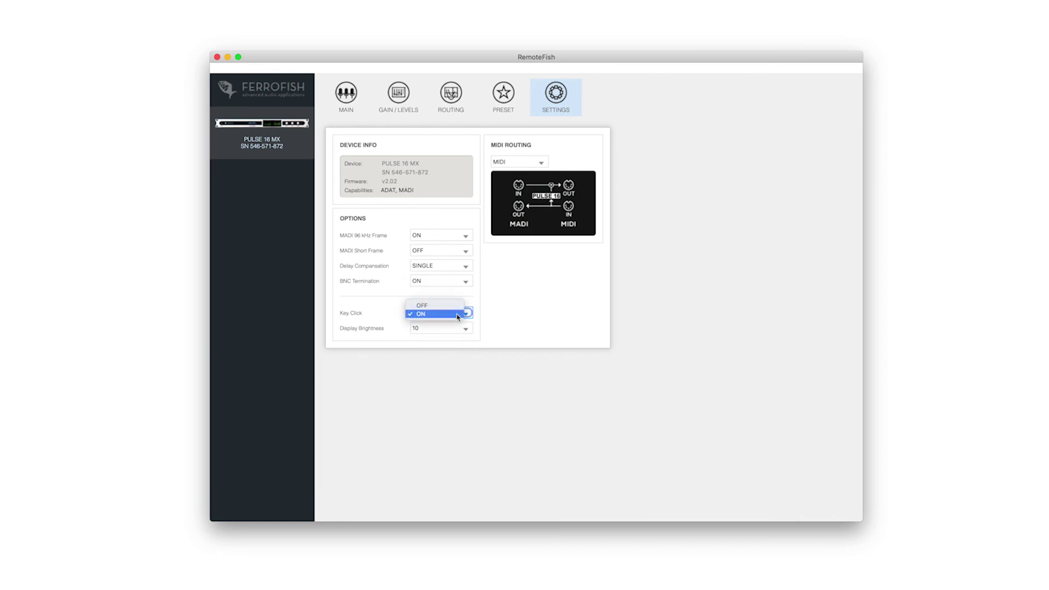